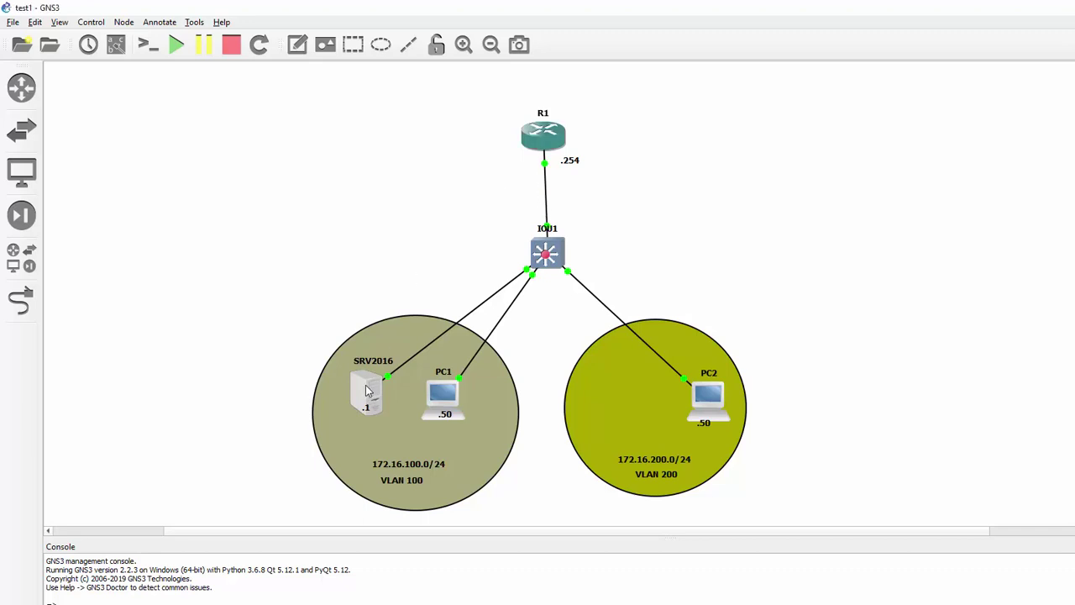
Nudge the SRV2016 and R1 nodes slightly to tidy the test1 topology layout
mouse_move(367, 396)
mouse_down()
mouse_move(375, 377)
mouse_move(378, 385)
mouse_up()
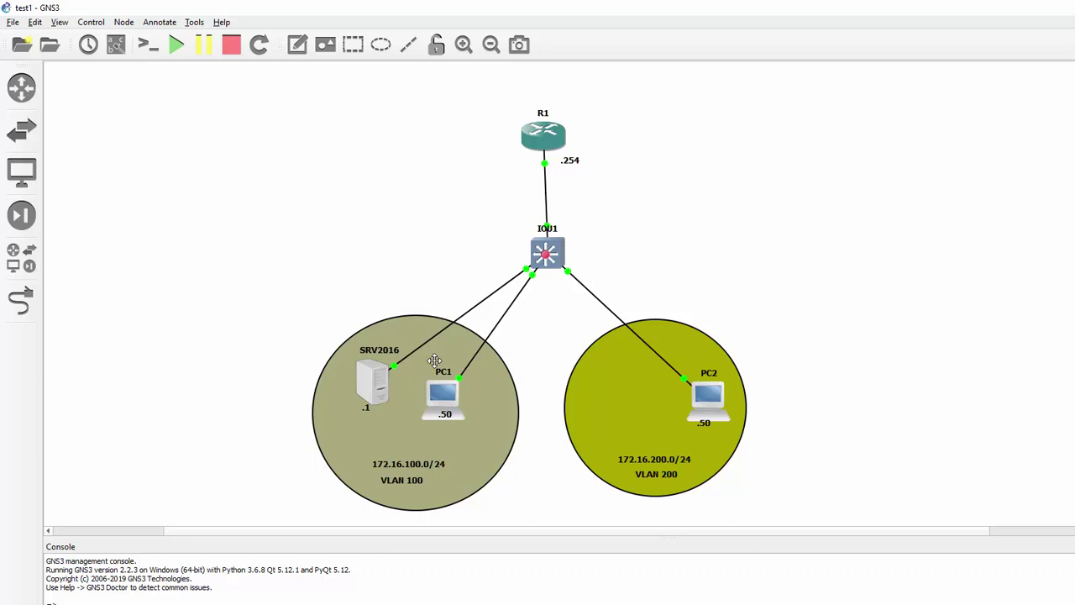
drag(547, 133, 552, 136)
Launch a TightVNC Custom console session to the SRV2016 server
right_click(375, 388)
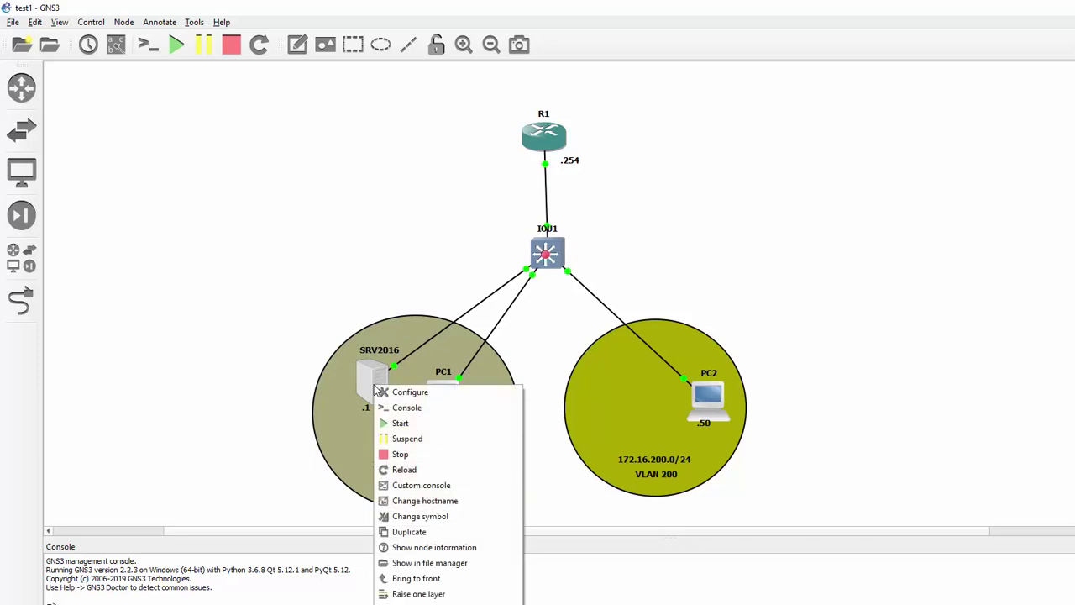
click(421, 485)
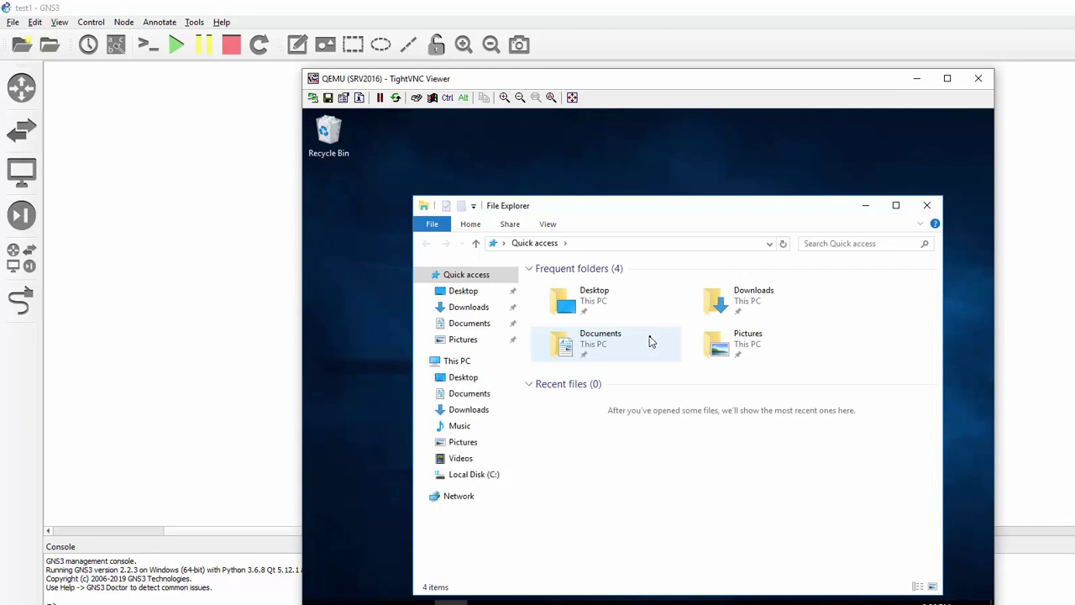
Create a new folder named FTP_BACKUPS on Local Disk (C:) and close File Explorer
click(470, 474)
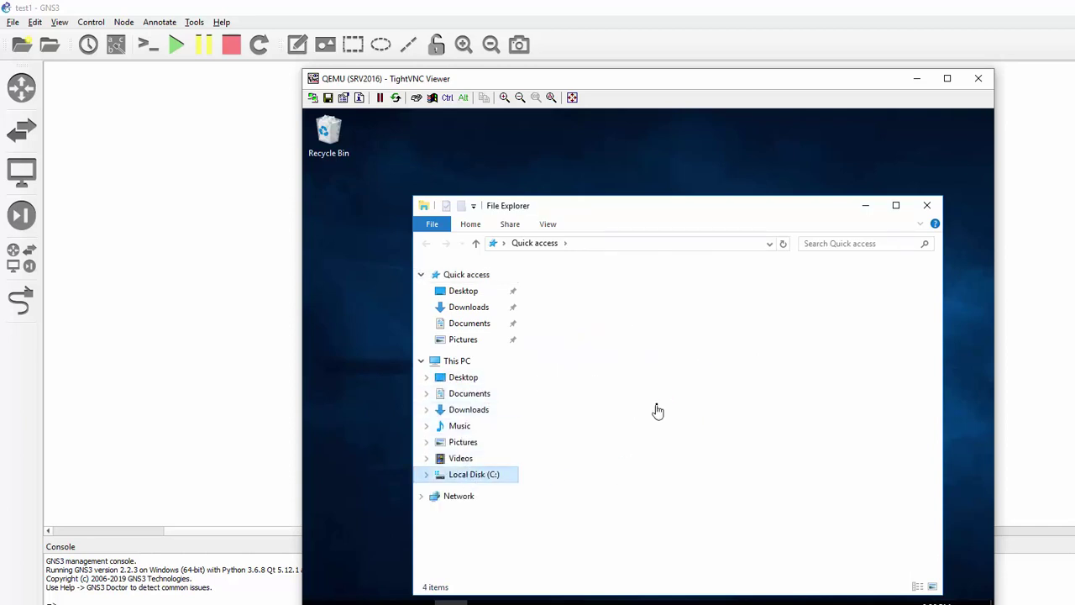
click(602, 411)
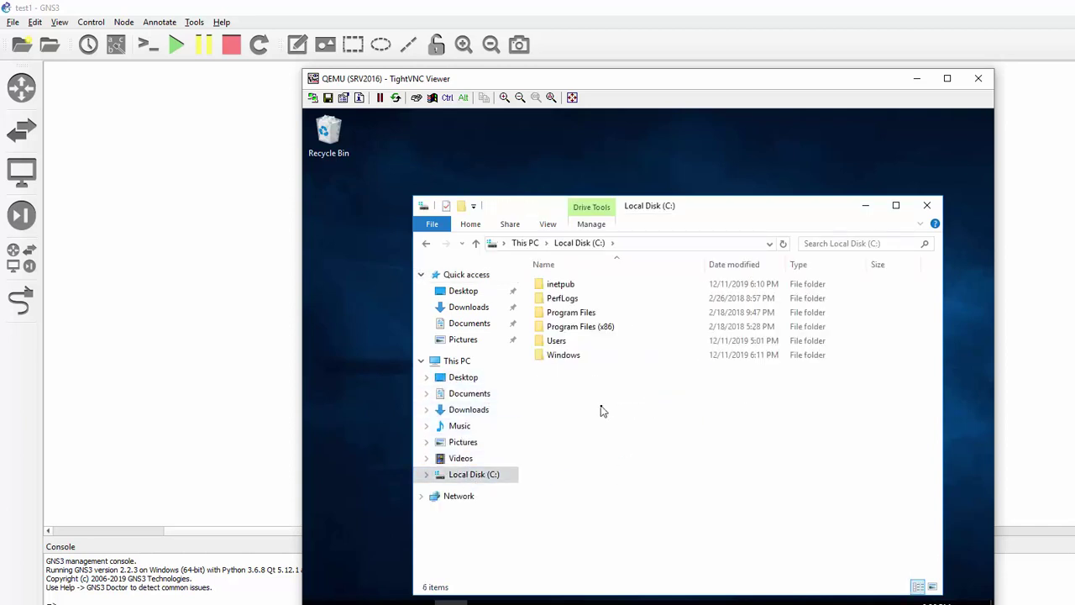
right_click(602, 410)
mouse_move(666, 550)
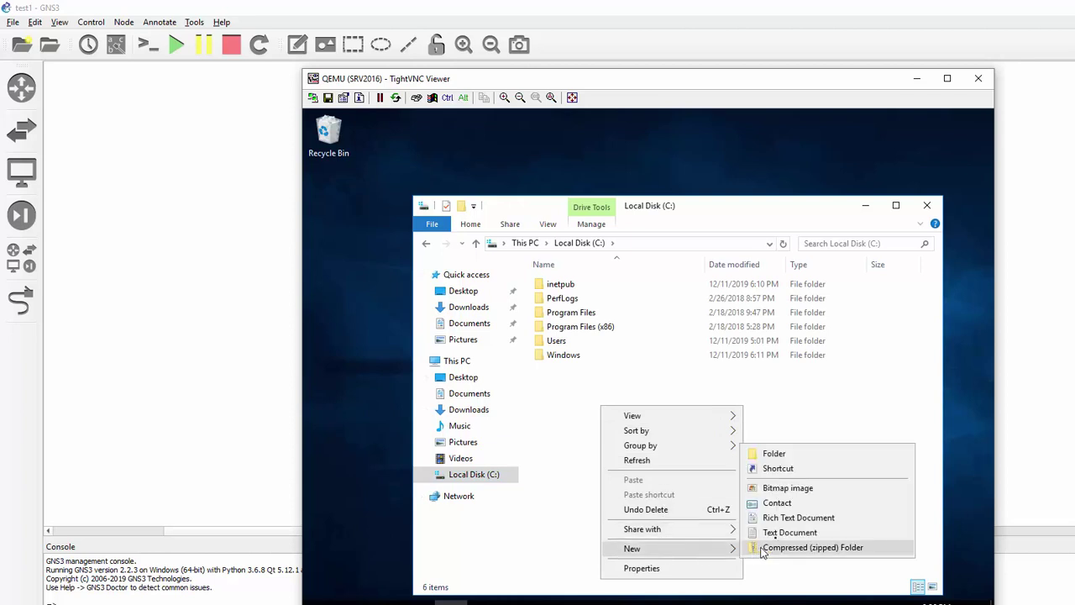
click(785, 453)
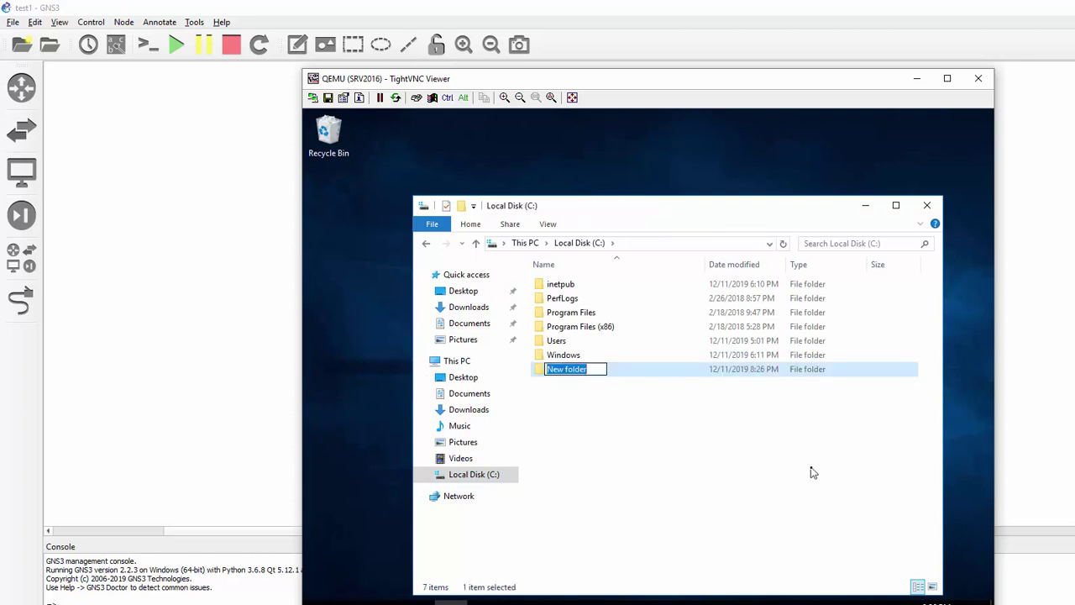
text(FTP)
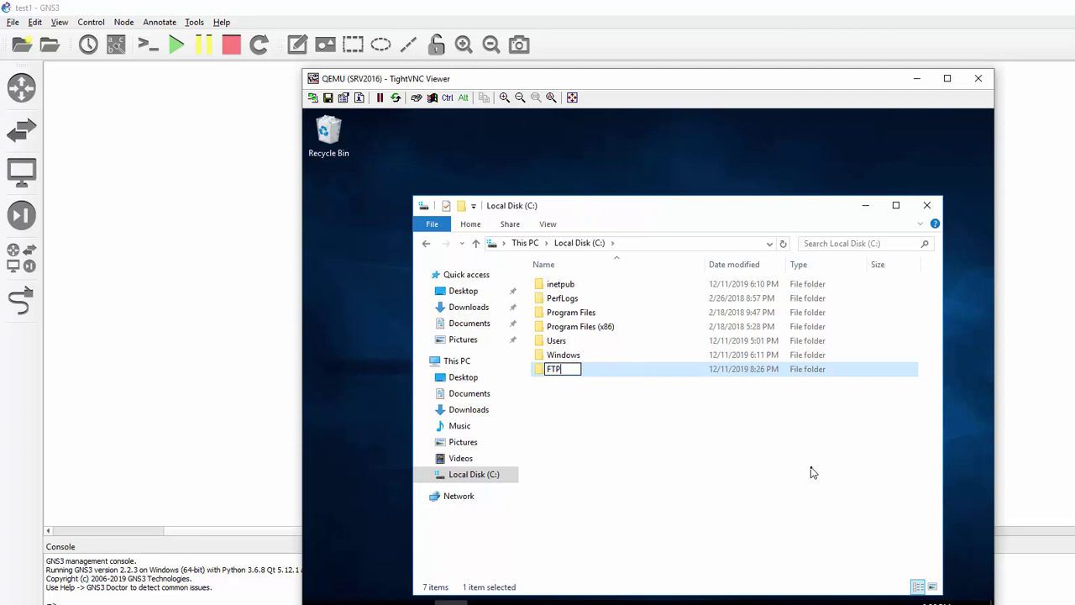
text(_BACKUPS)
key(Return)
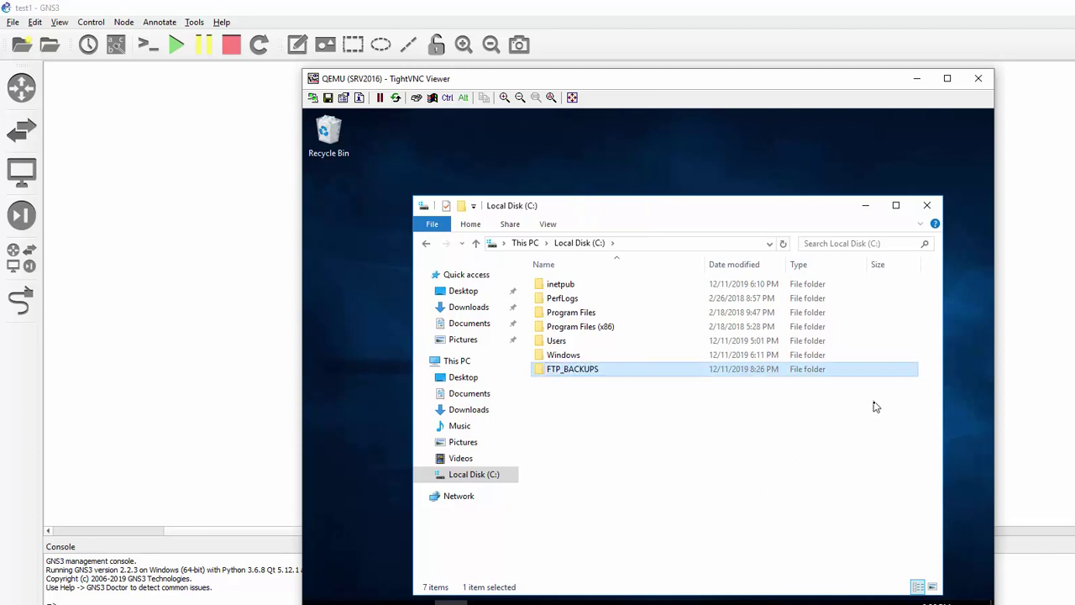
click(929, 205)
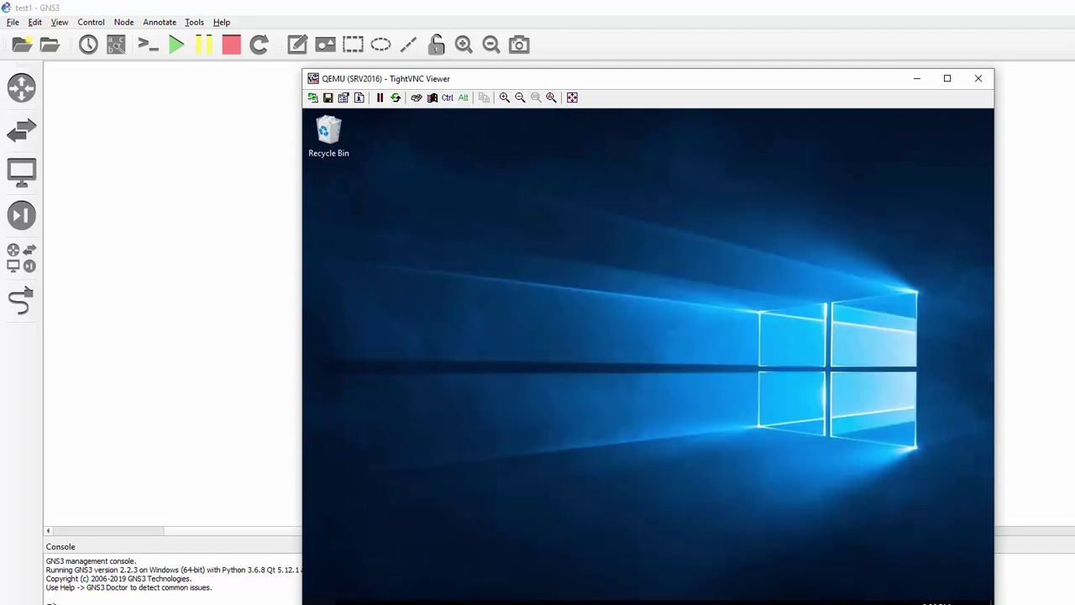
Start Server Manager and launch Internet Information Services (IIS) Manager from its Tools menu
key(super)
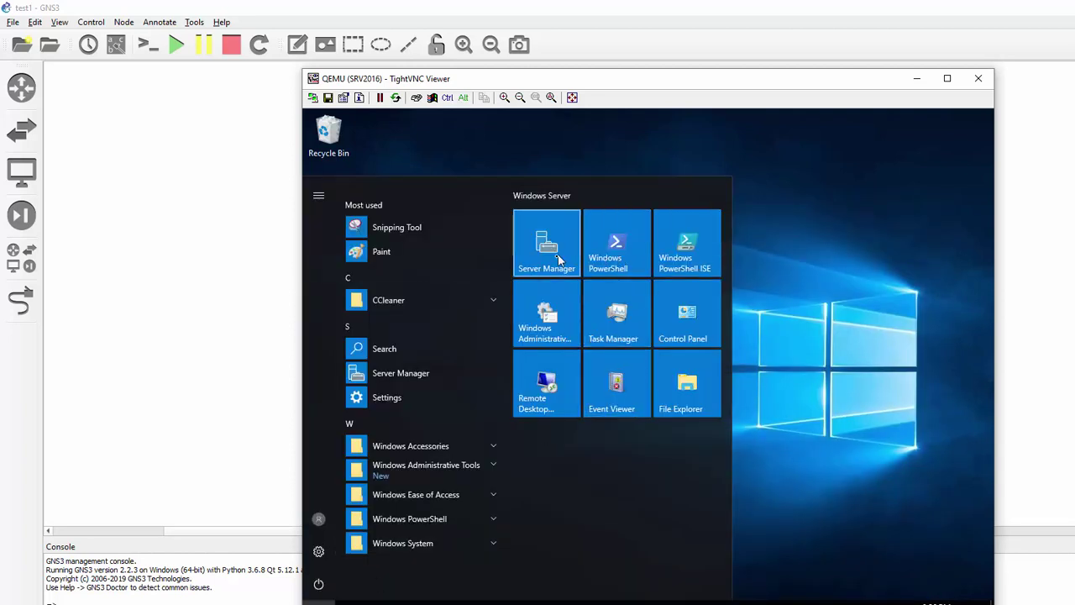
click(559, 260)
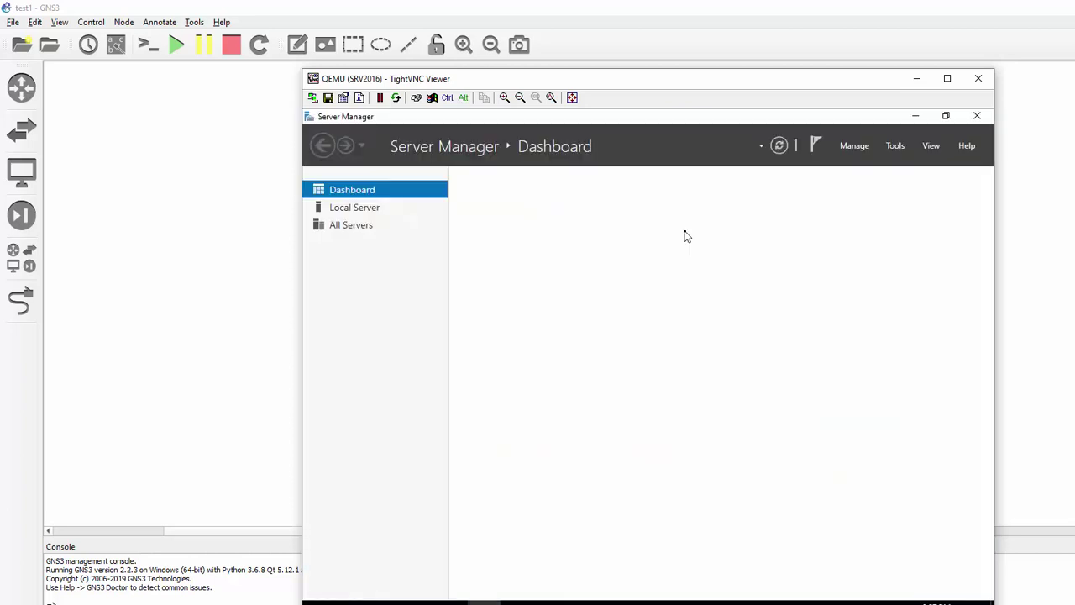
click(854, 146)
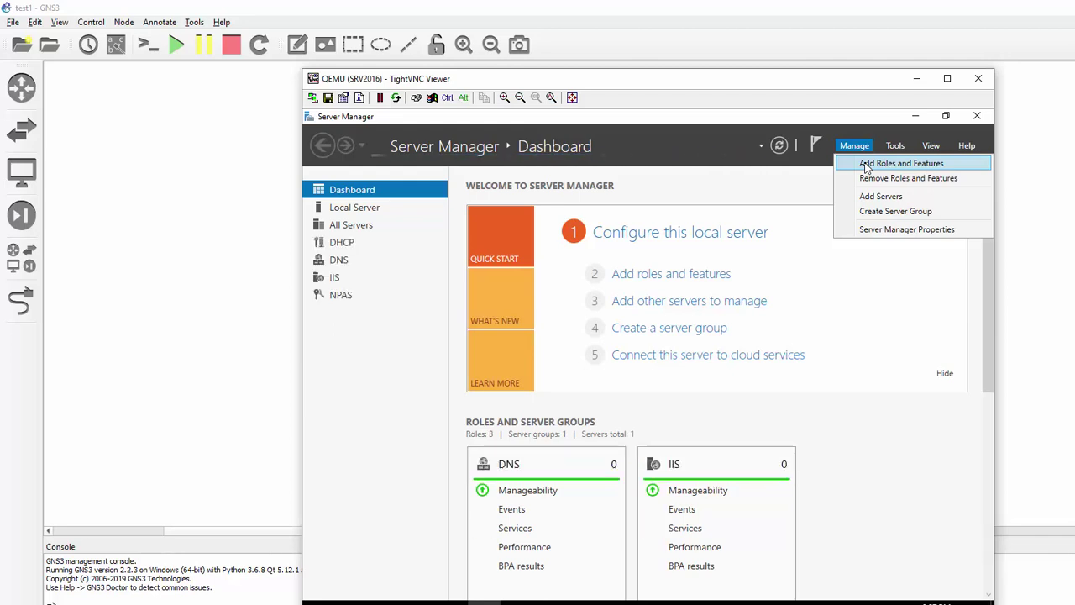
click(889, 285)
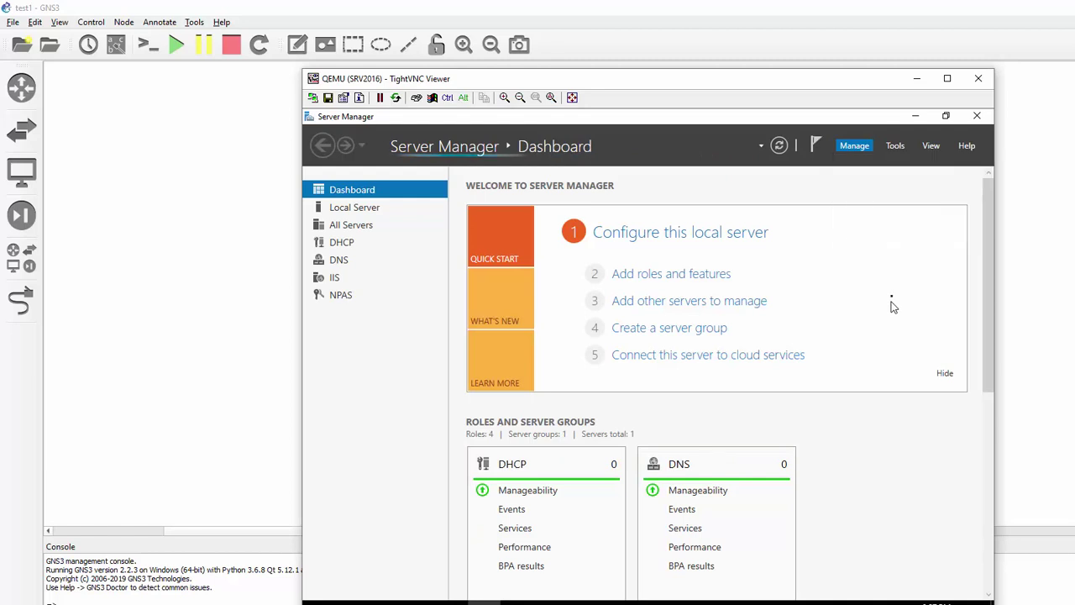
click(896, 148)
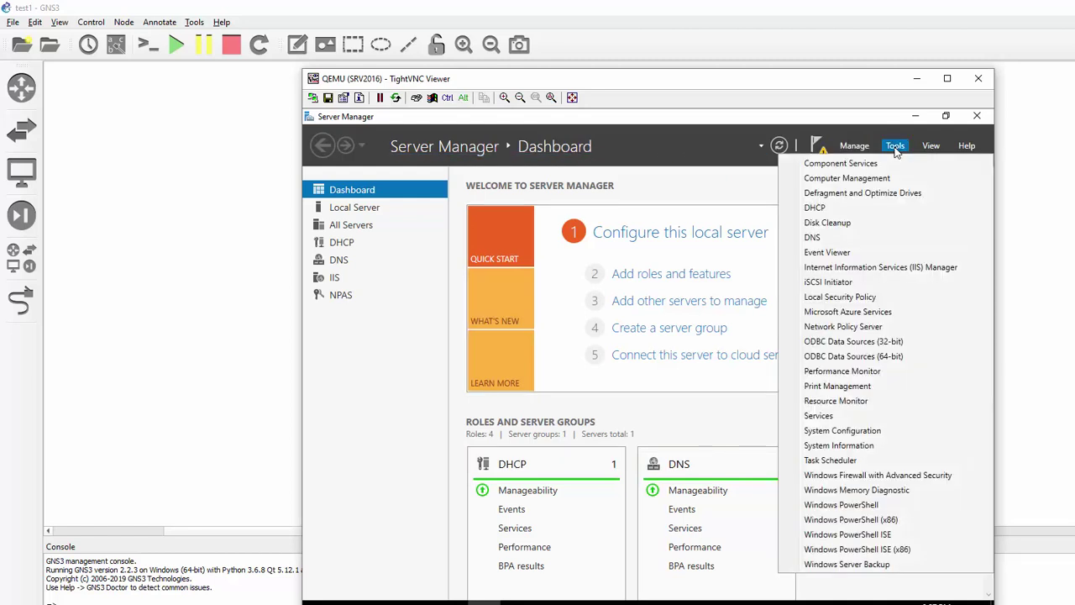
click(886, 269)
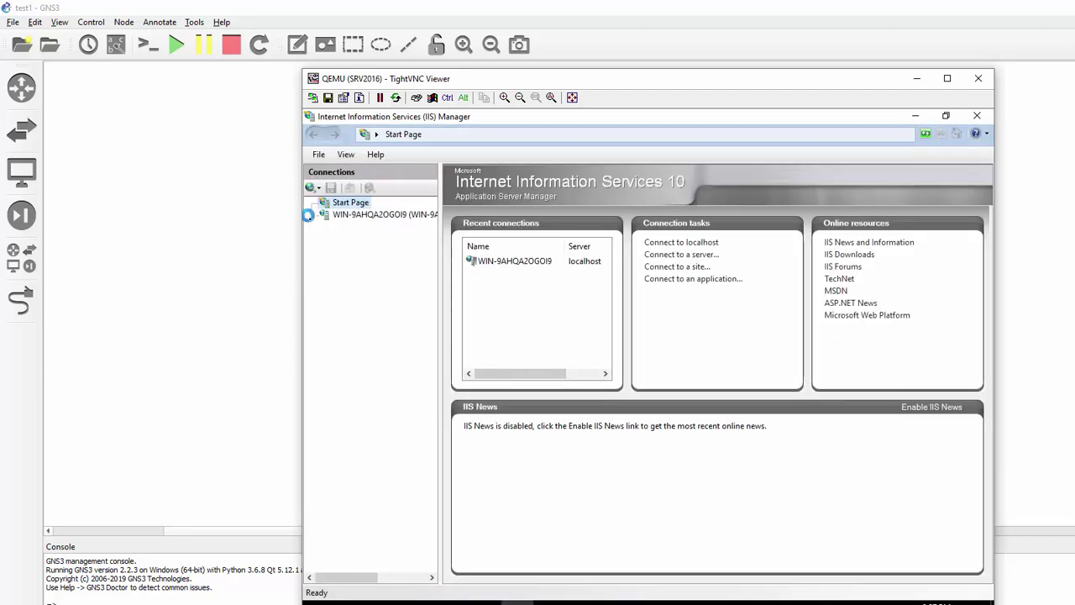
Start the Add FTP Site wizard on the server's Sites node and name the site MY_FTP
click(311, 215)
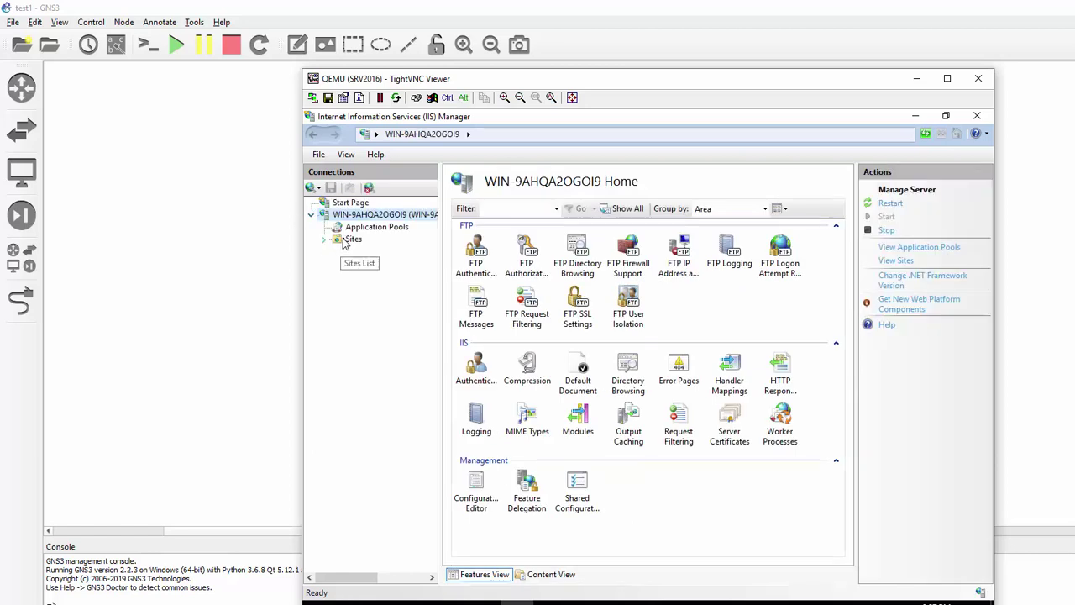
click(344, 241)
right_click(345, 242)
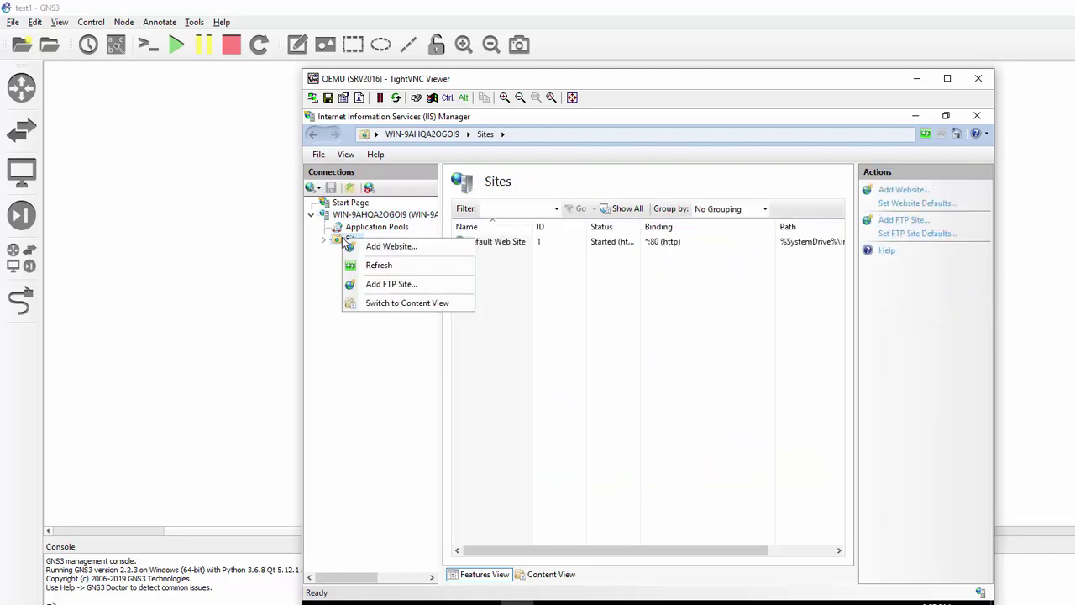
click(386, 284)
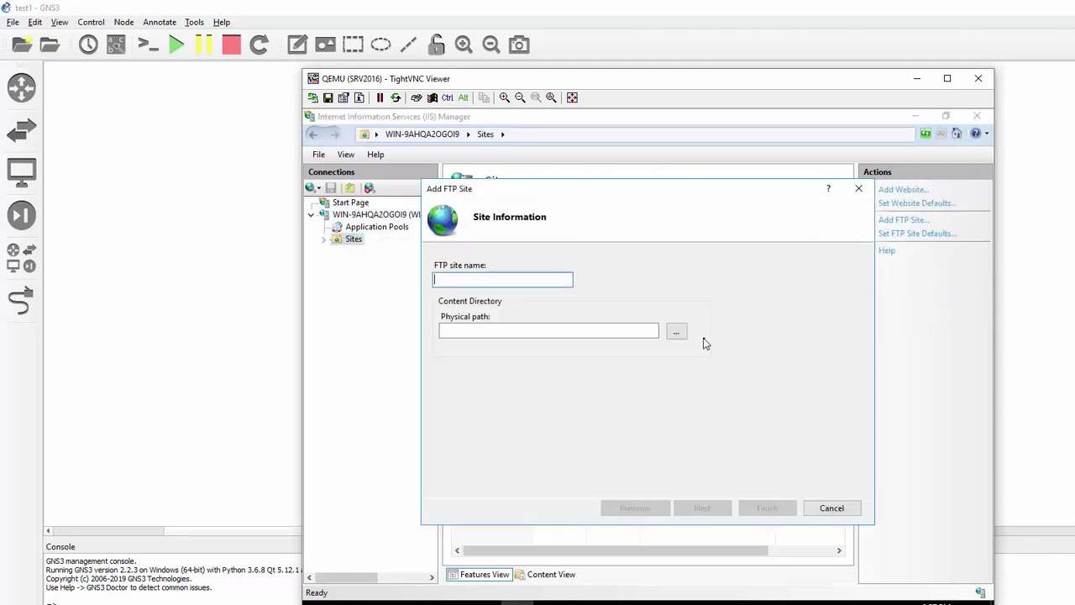
text(MY_FTP)
Set the FTP site's physical path to C:\FTP_BACKUPS
click(680, 331)
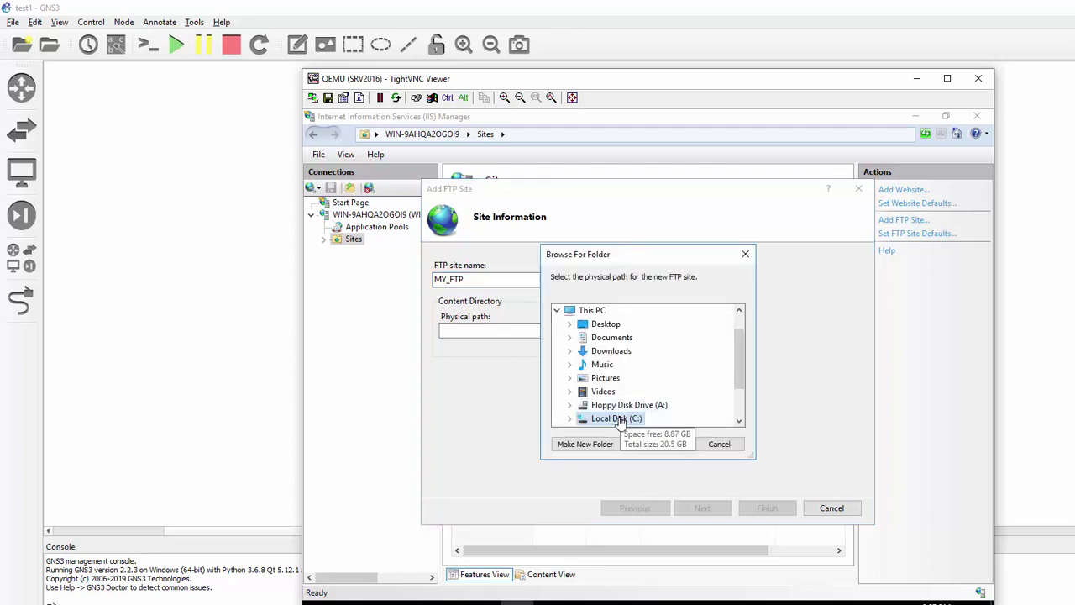
double_click(621, 413)
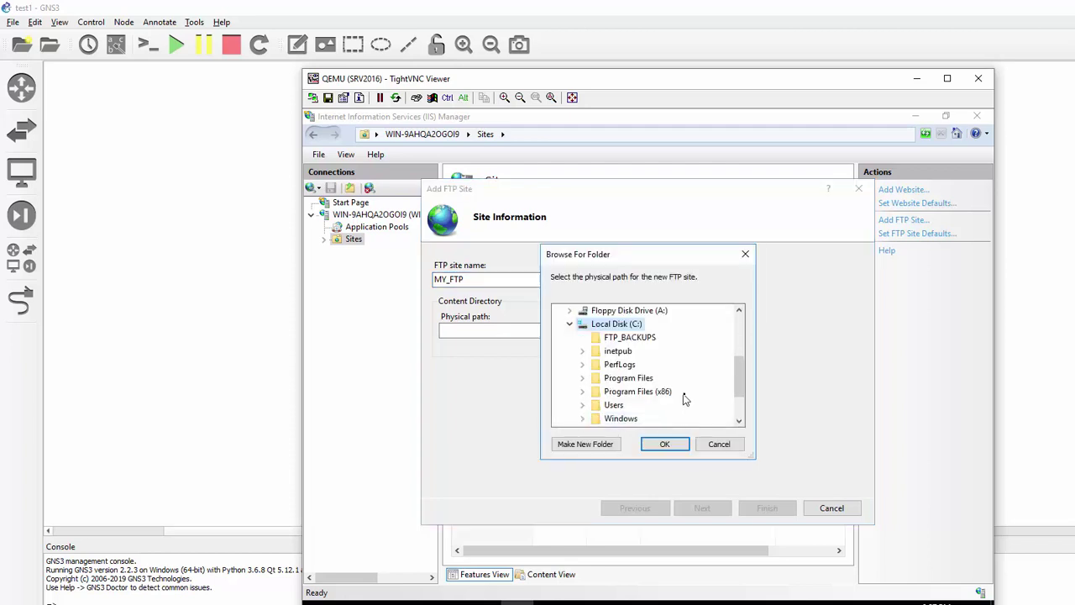
click(630, 339)
click(670, 444)
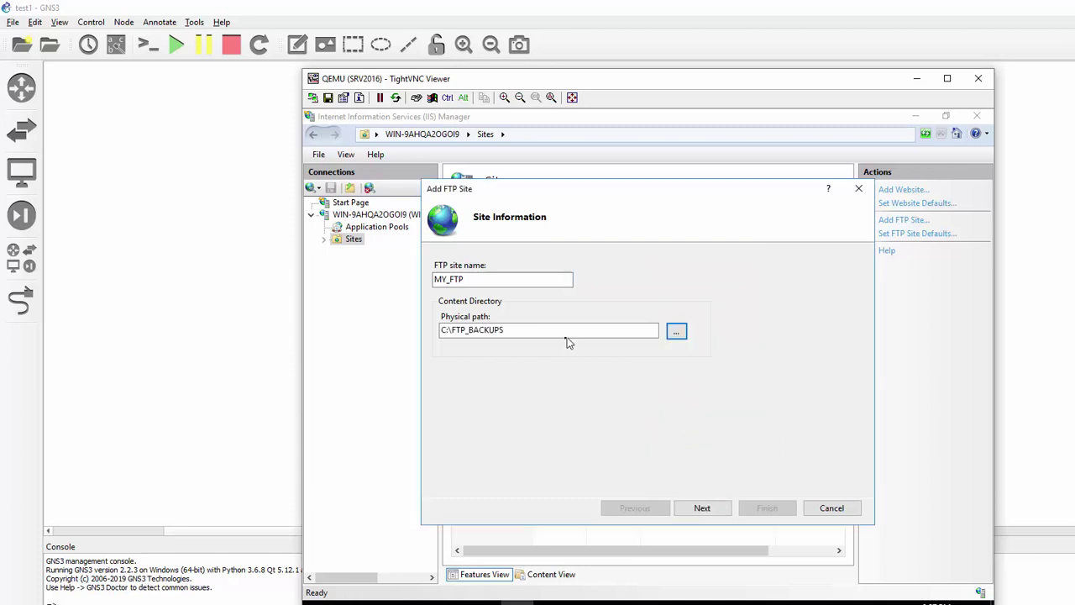
Bind MY_FTP to IP 172.16.100.1 on port 21 with No SSL
click(702, 507)
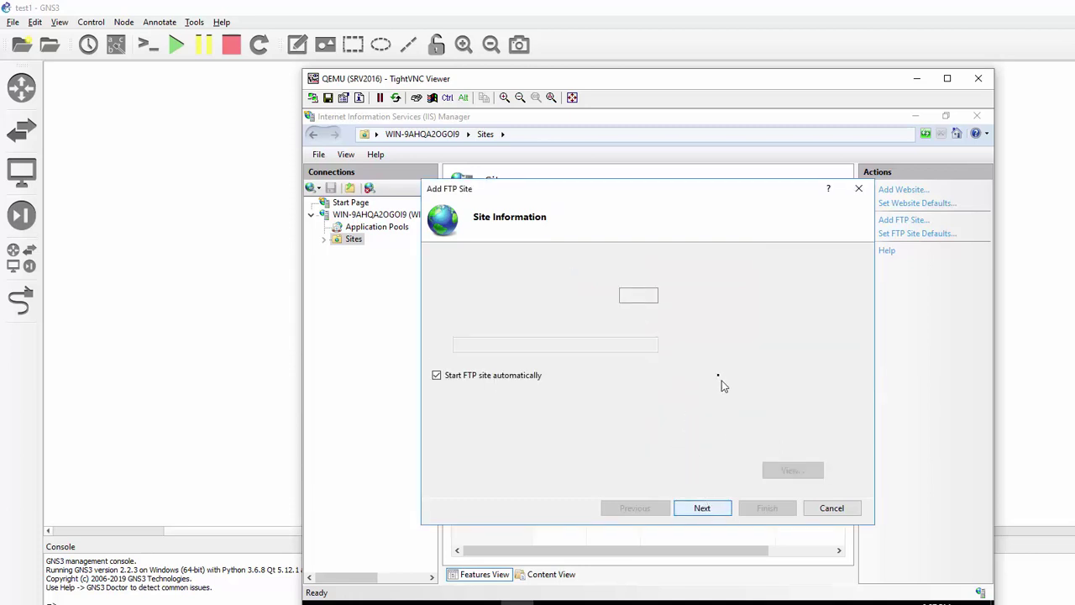
click(606, 295)
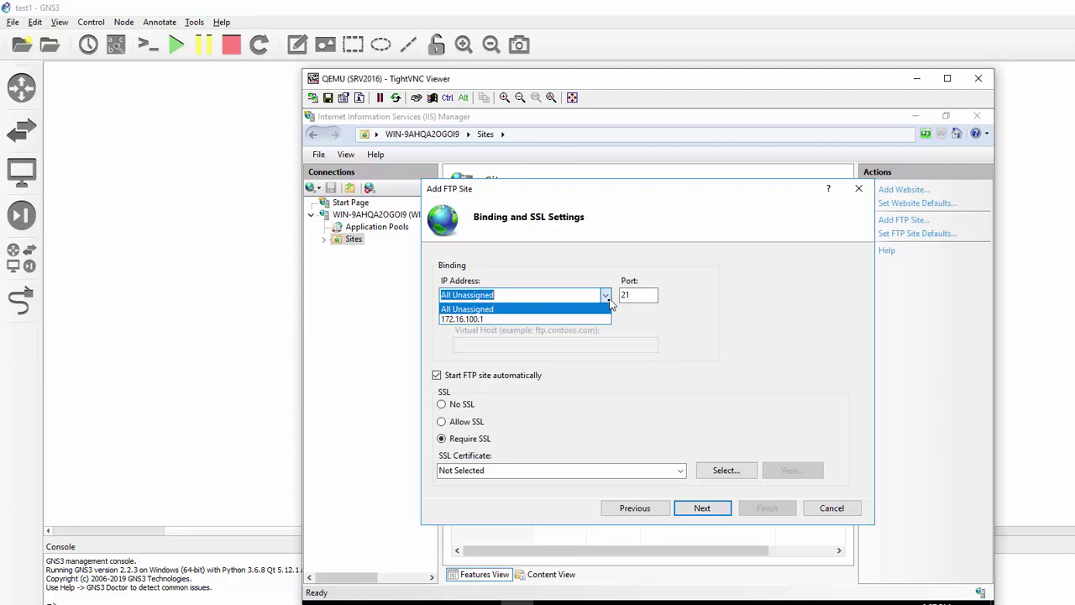
click(593, 319)
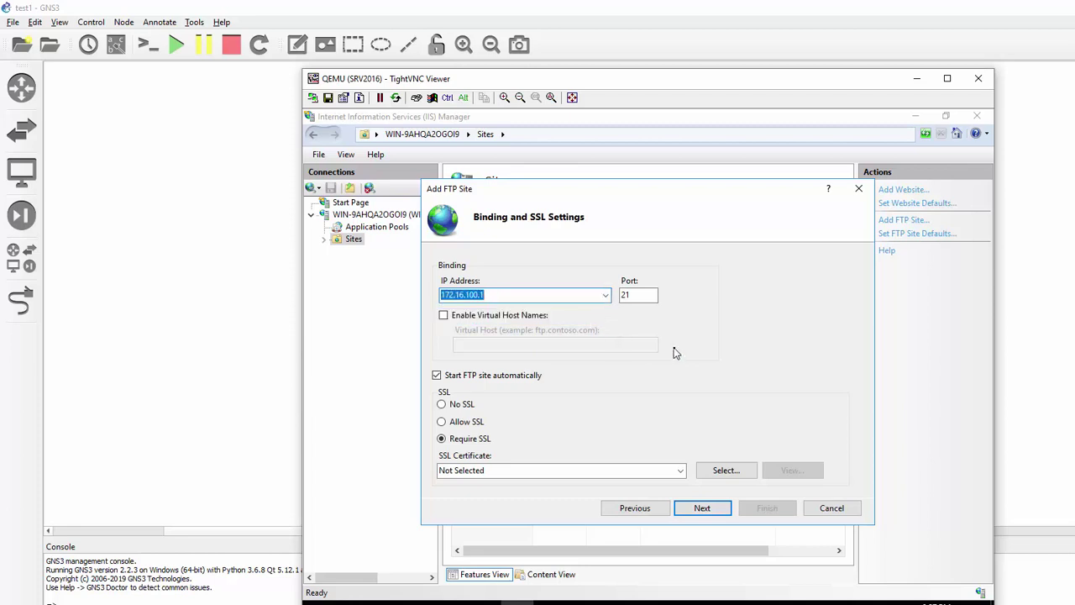
click(605, 297)
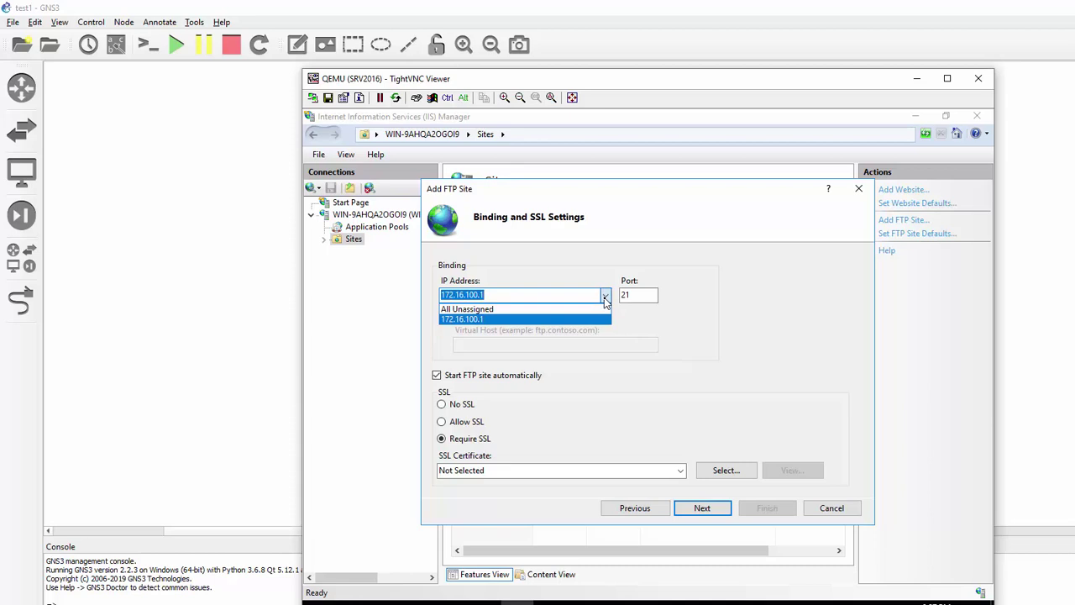
click(605, 298)
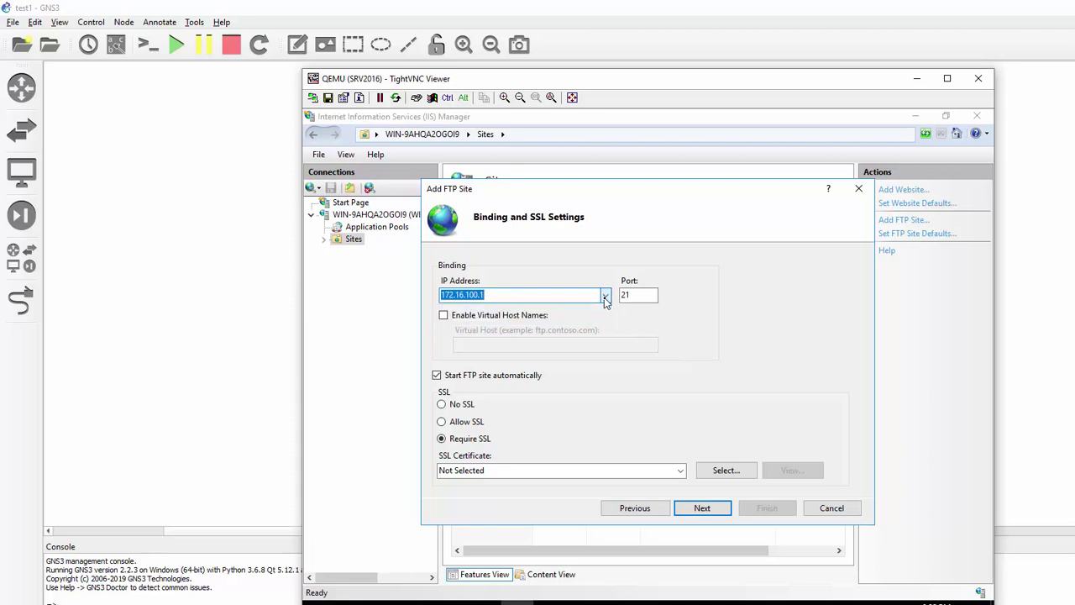
click(442, 405)
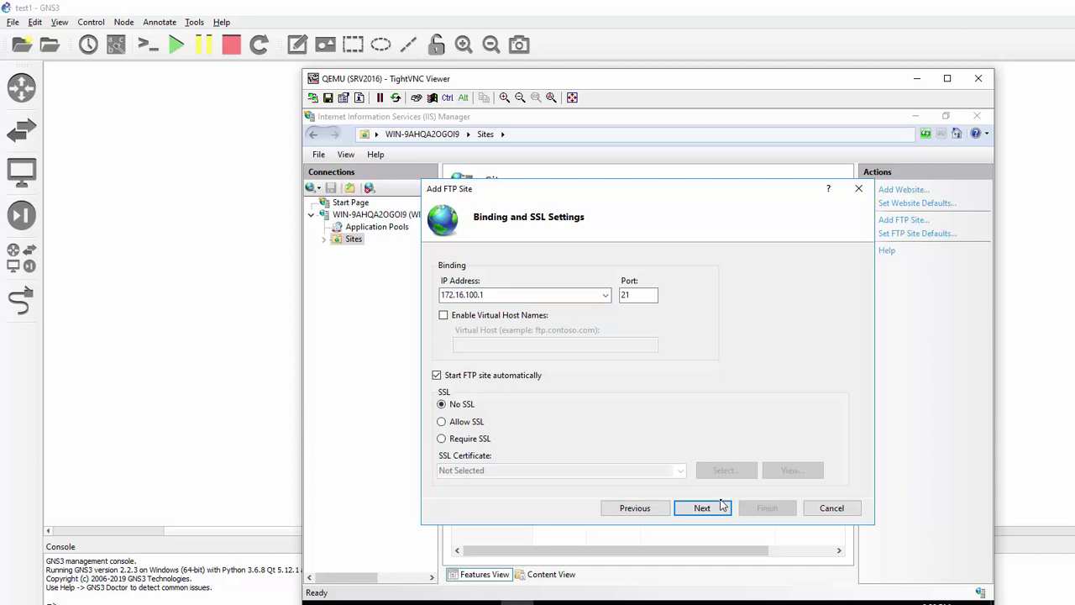
double_click(644, 294)
Enable Anonymous authentication with Read and Write access, finish MY_FTP, and minimize TightVNC
click(717, 508)
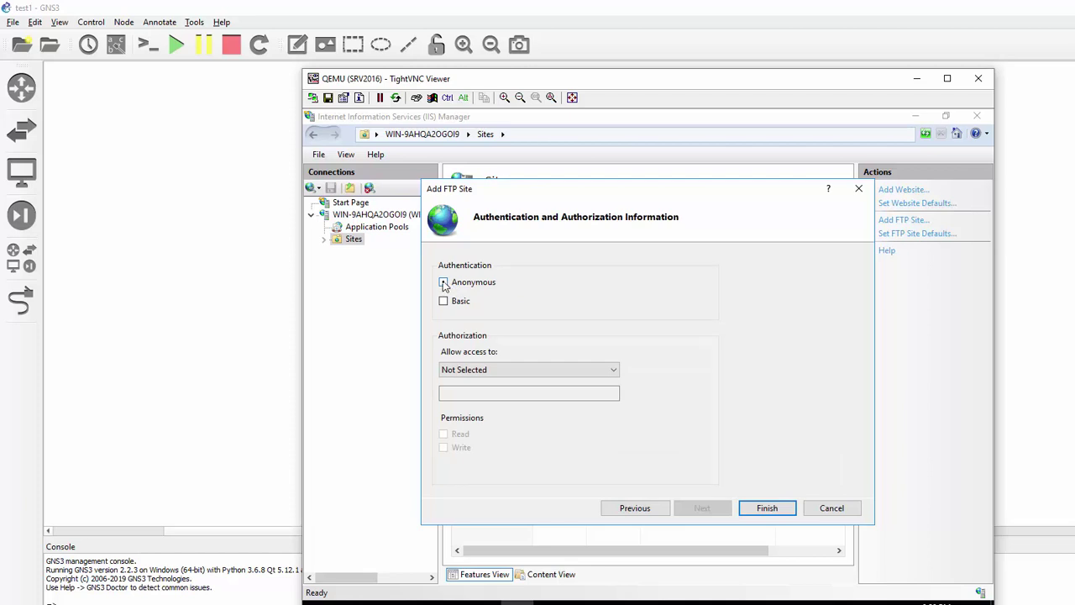
click(444, 283)
click(612, 374)
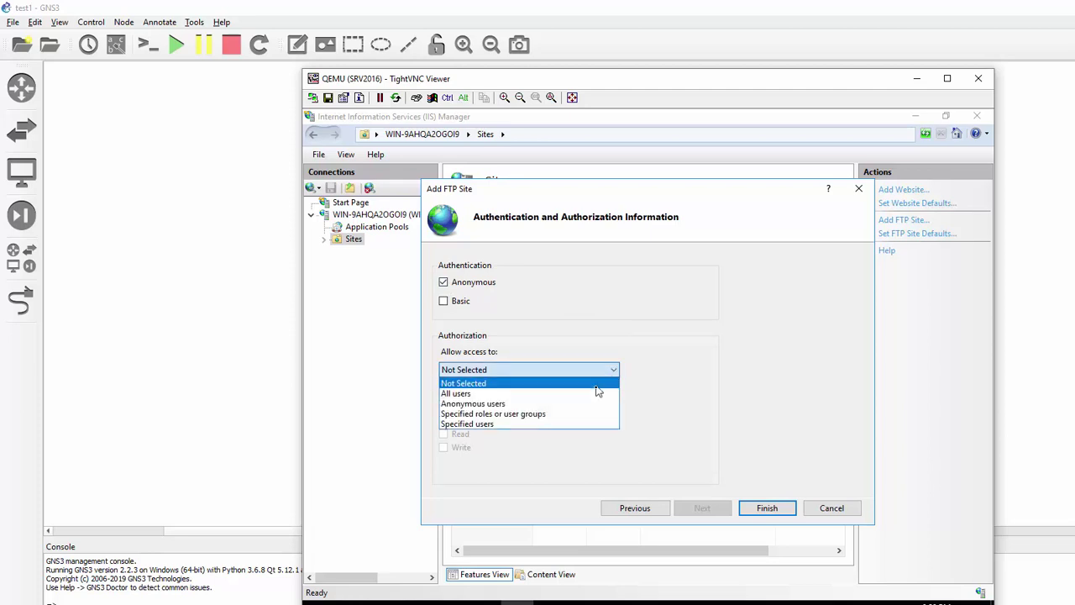
click(592, 403)
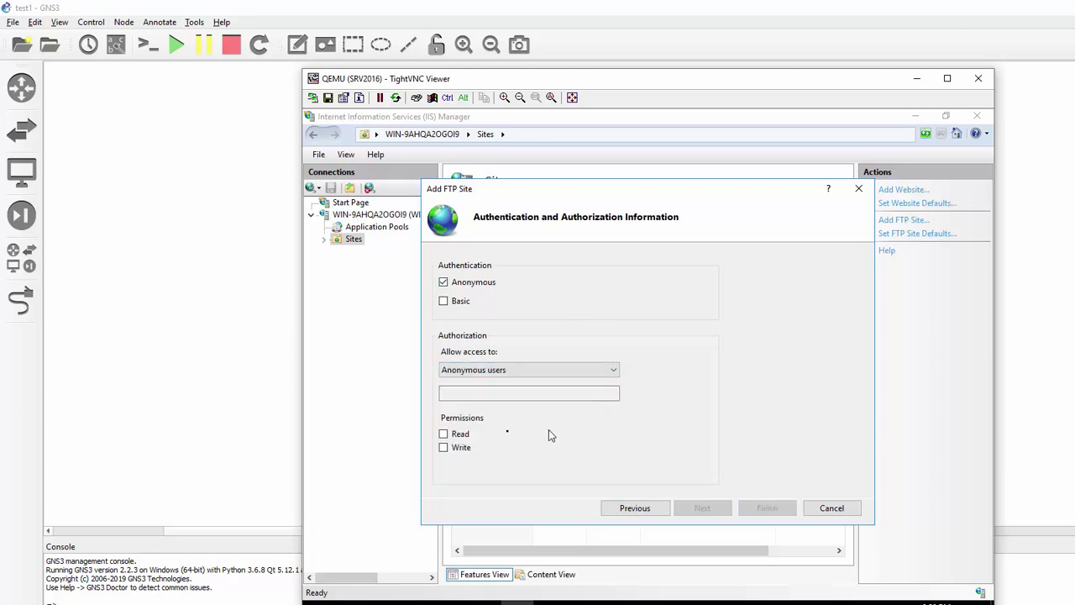
click(443, 434)
click(443, 447)
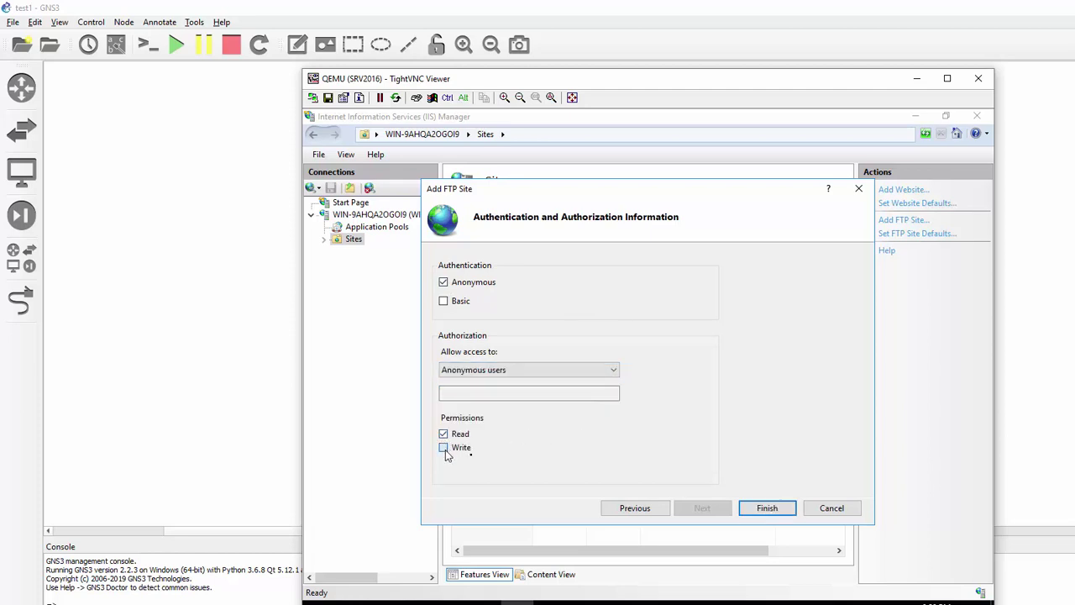
click(765, 509)
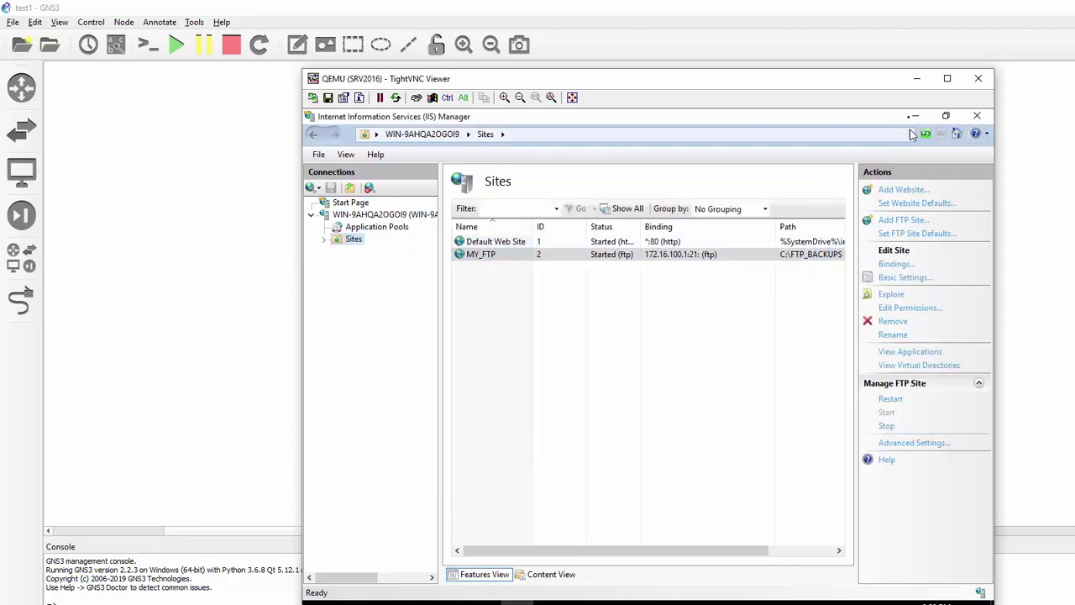
click(917, 79)
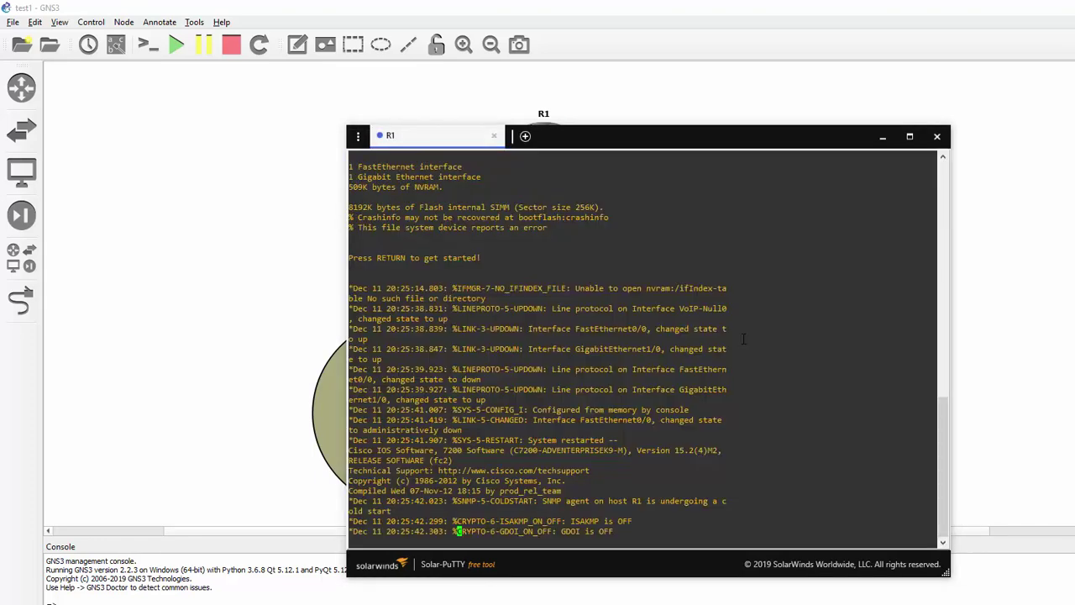
Ping 172.16.100.1 from R1's console to confirm the server is reachable
key(Return)
key(Return)
key(Return)
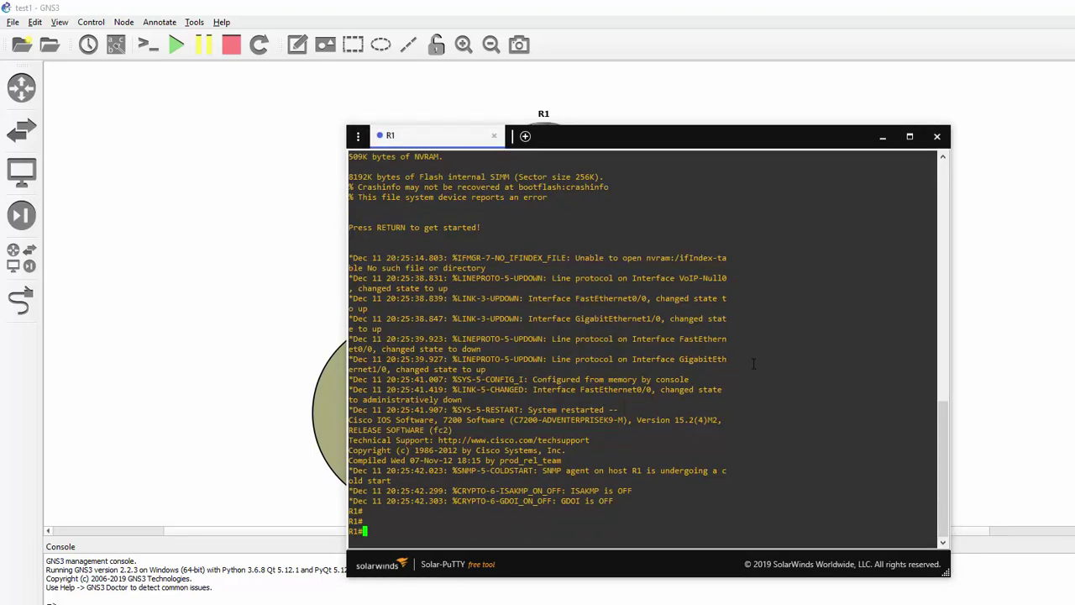
drag(686, 152, 852, 71)
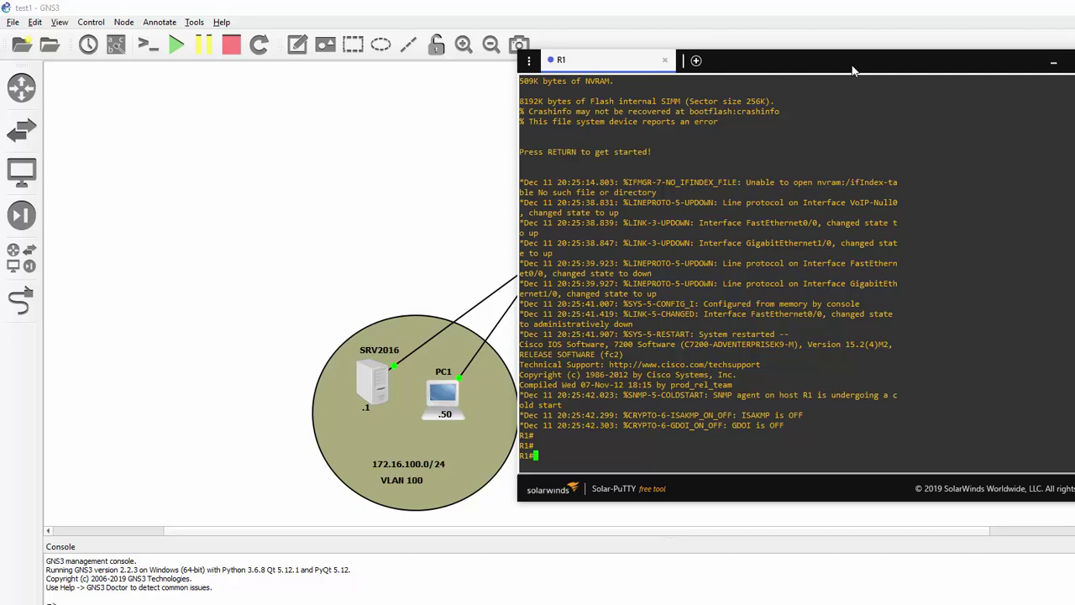
text(ping 172.16.100.1)
key(Return)
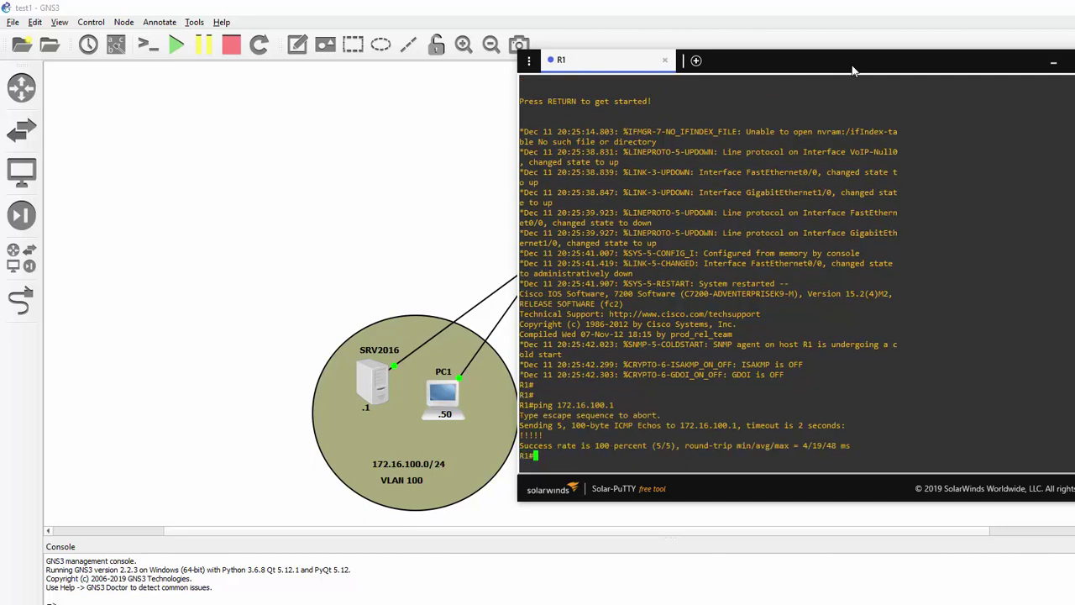
Copy R1's running-config to ftp://172.16.100.1, keeping the default host and r1-confg filename
text(copy run)
key(Tab)
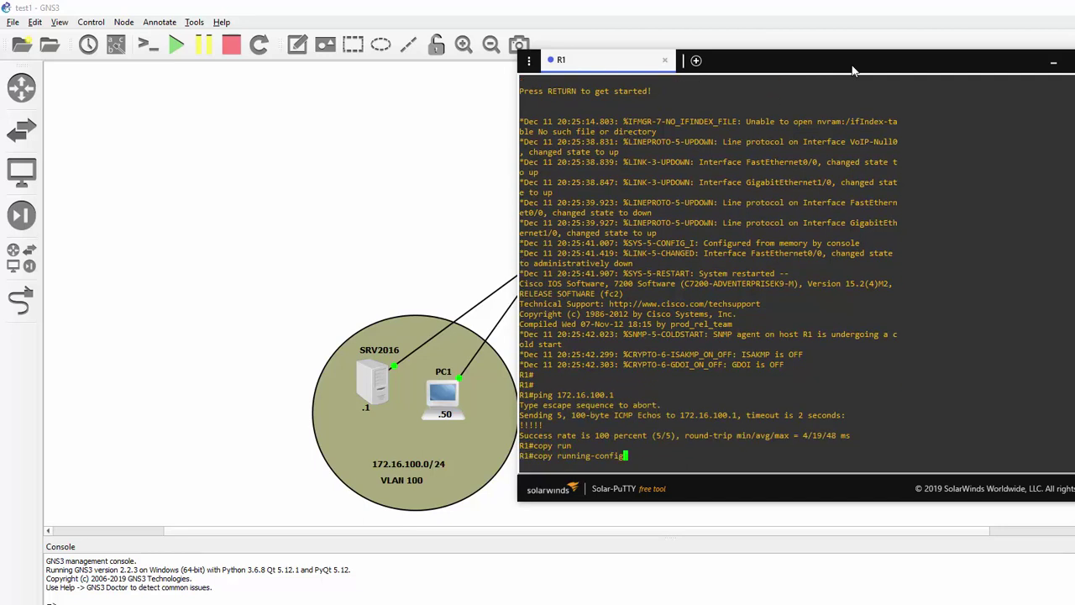
text(ftp://172.16.100.1)
key(Return)
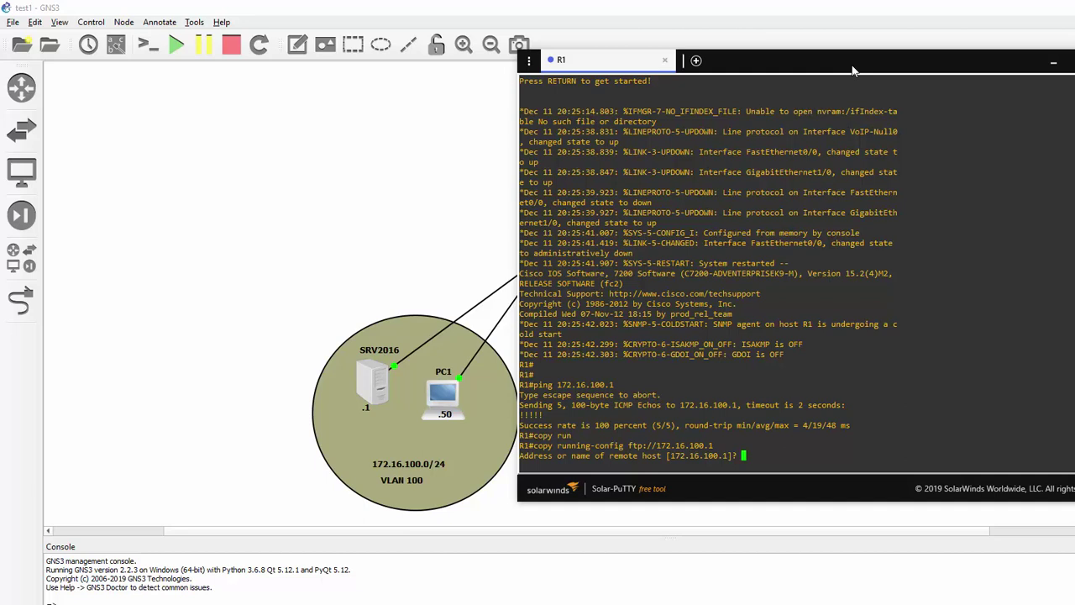
key(Return)
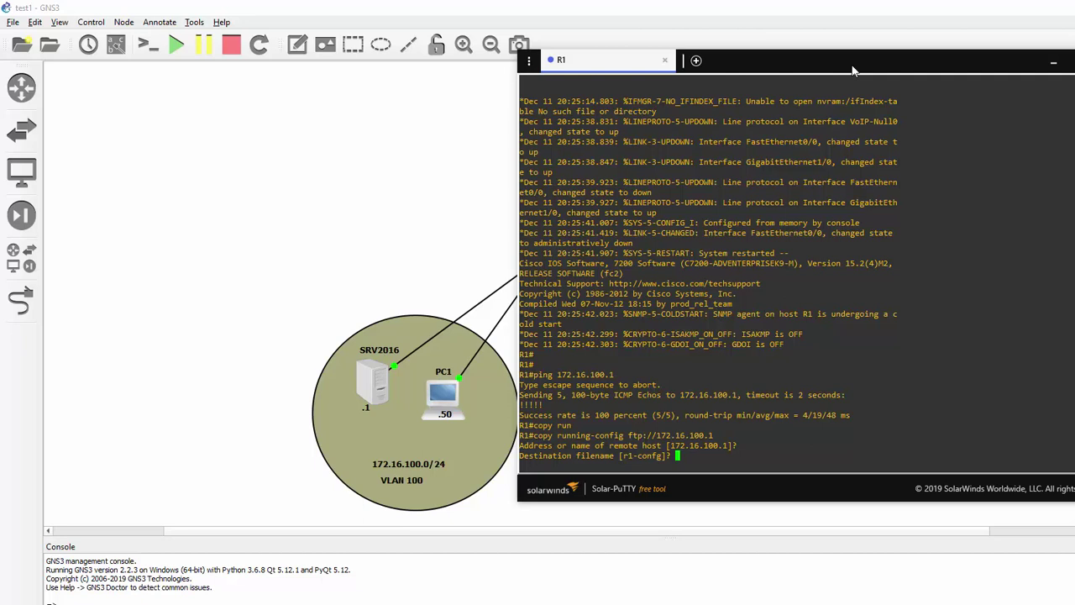
key(Return)
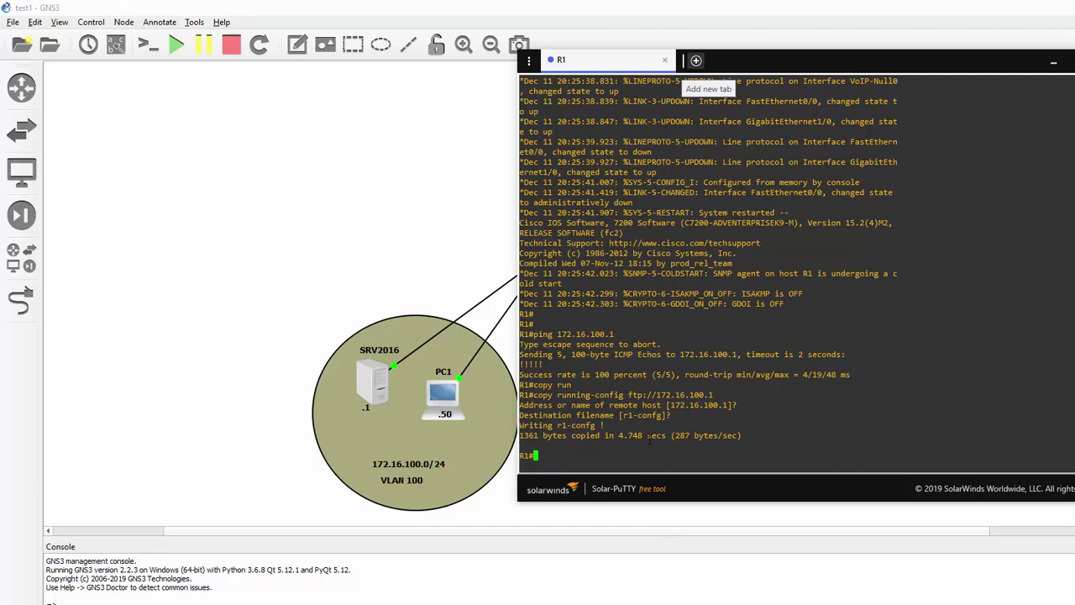
Reopen SRV2016's desktop through Custom console, keeping the default TightVNC command
right_click(382, 395)
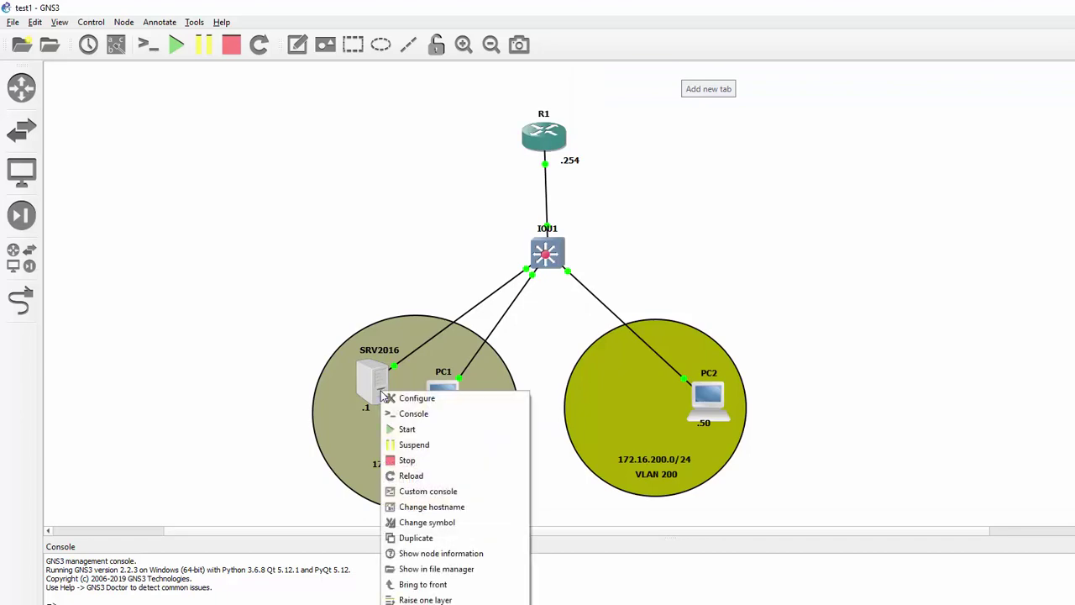
click(467, 494)
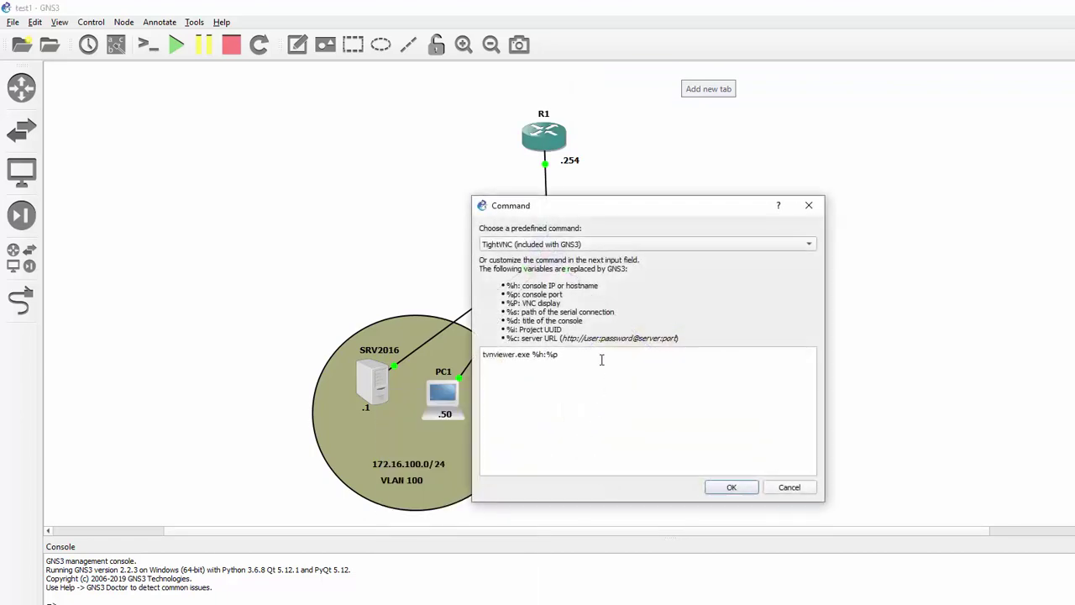
click(720, 485)
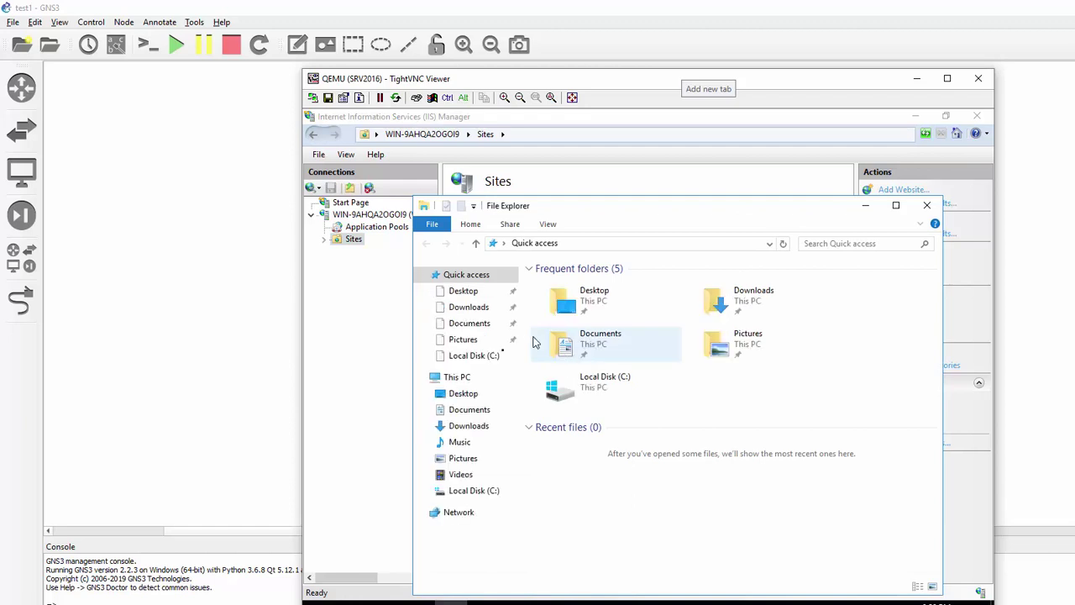
Browse to C:\FTP_BACKUPS and choose Open with on the r1-confg file
click(489, 356)
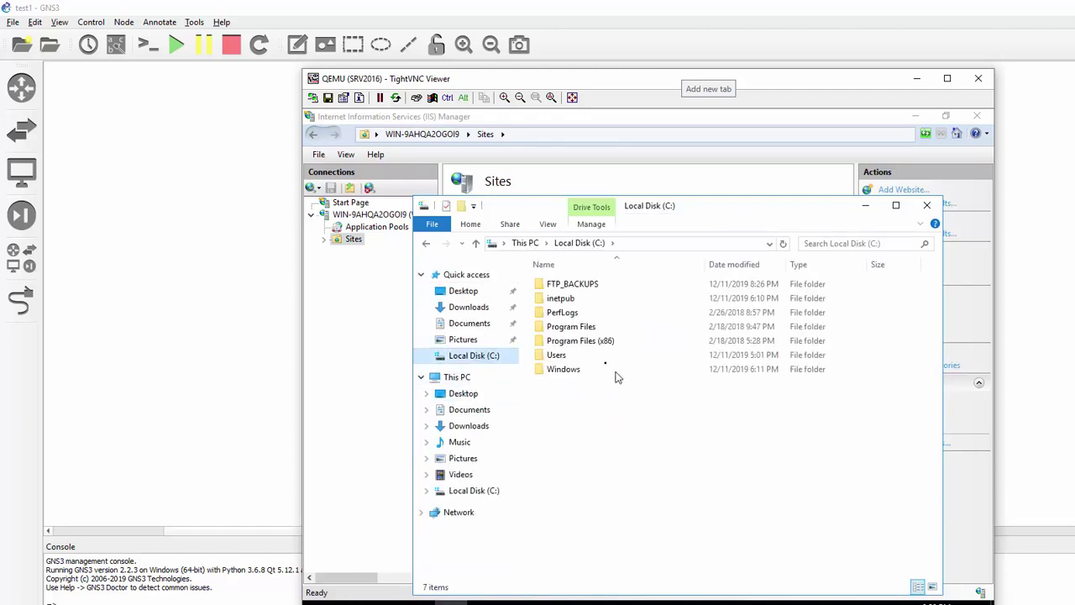
click(579, 285)
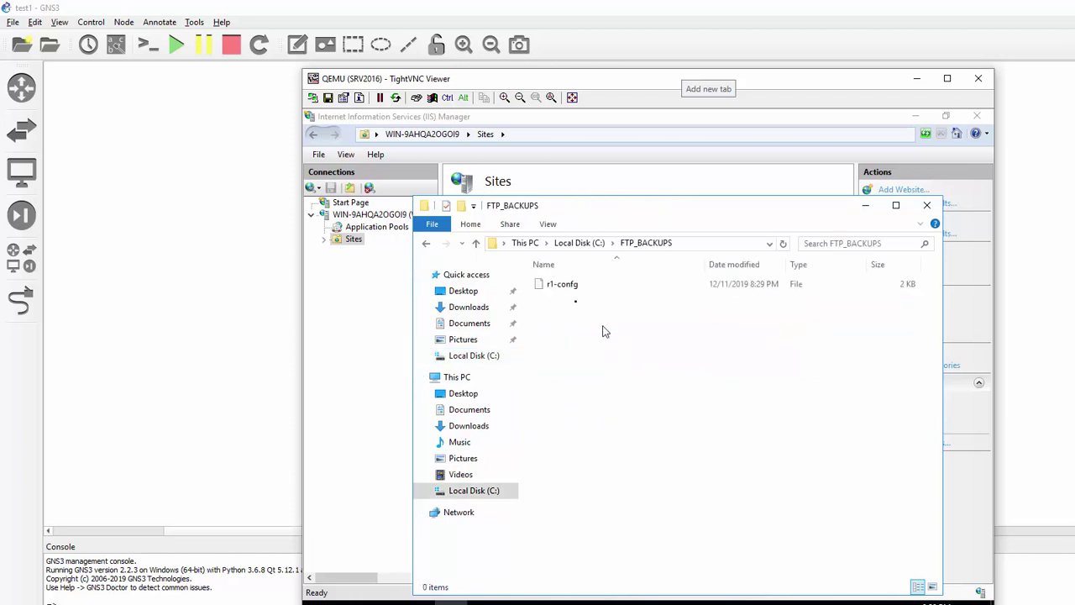
click(562, 285)
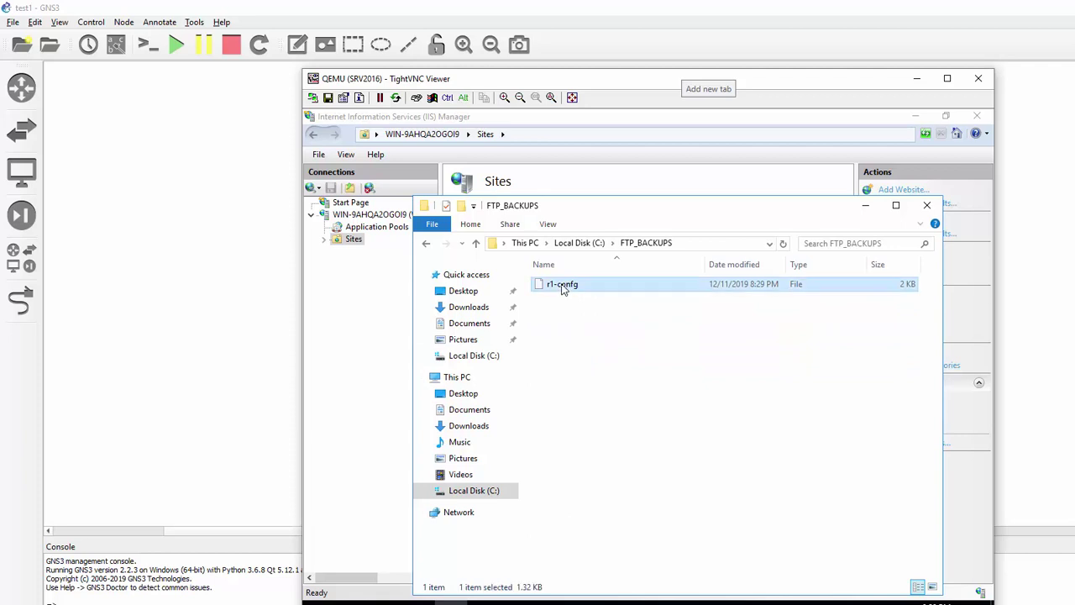
right_click(563, 284)
click(605, 307)
Open r1-confg with Notepad, scroll through R1's running configuration, then close Notepad
click(578, 329)
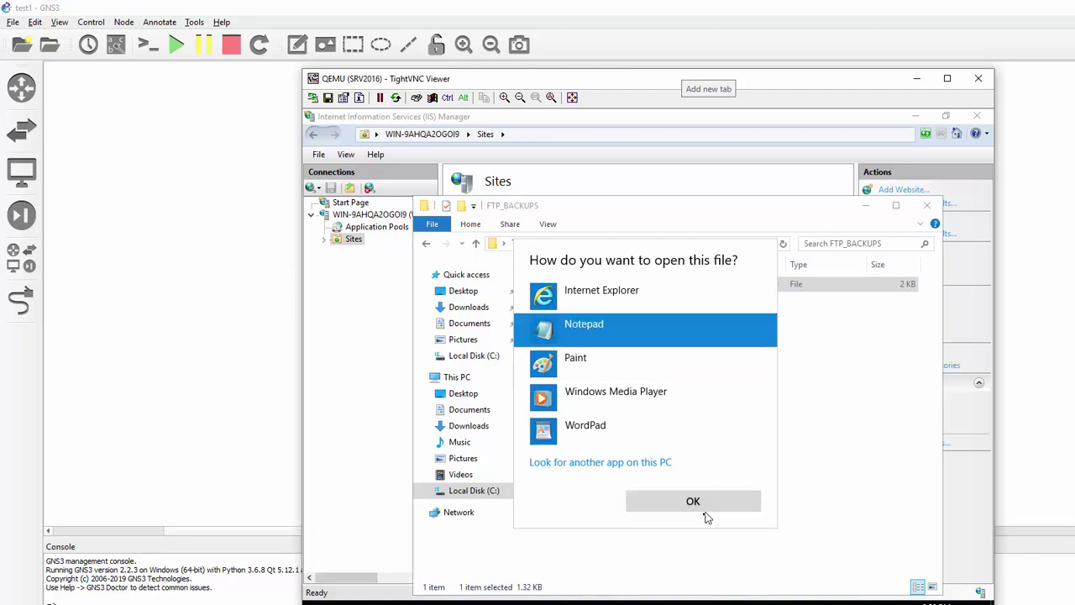
click(697, 502)
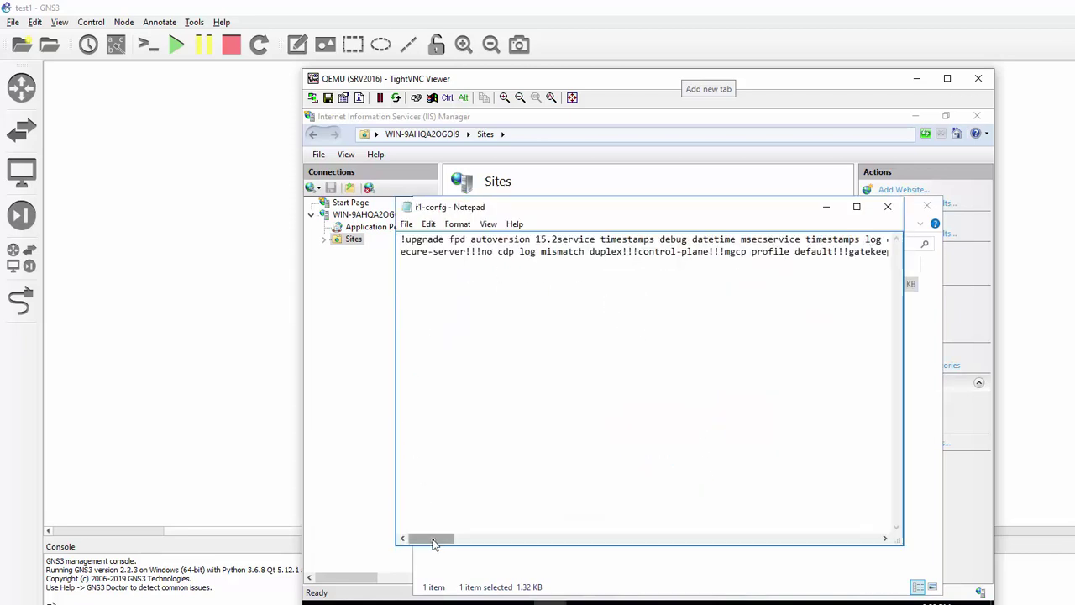
drag(432, 538, 643, 539)
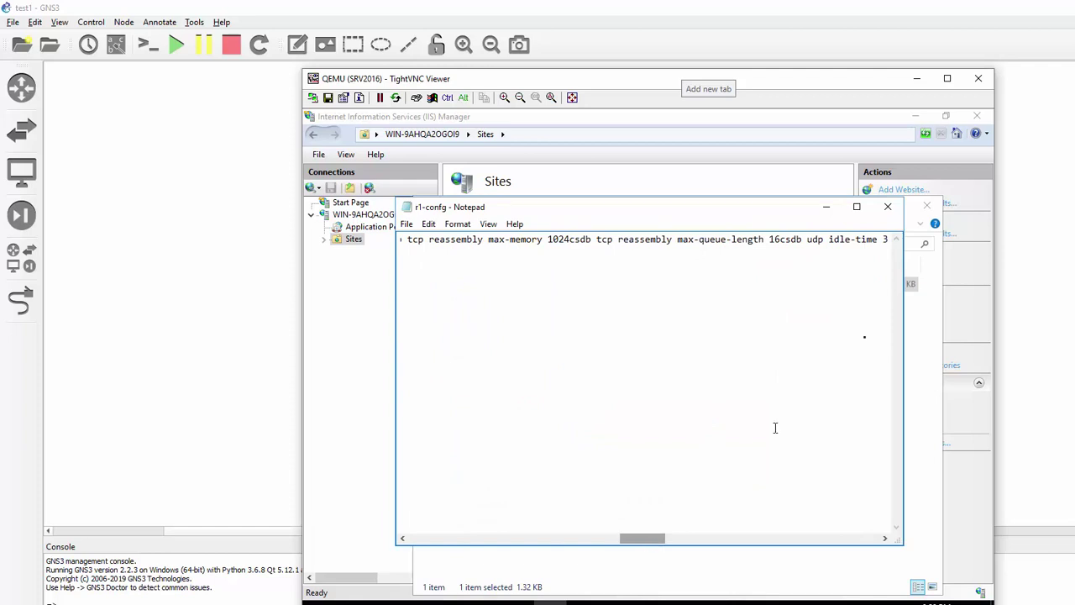
click(887, 206)
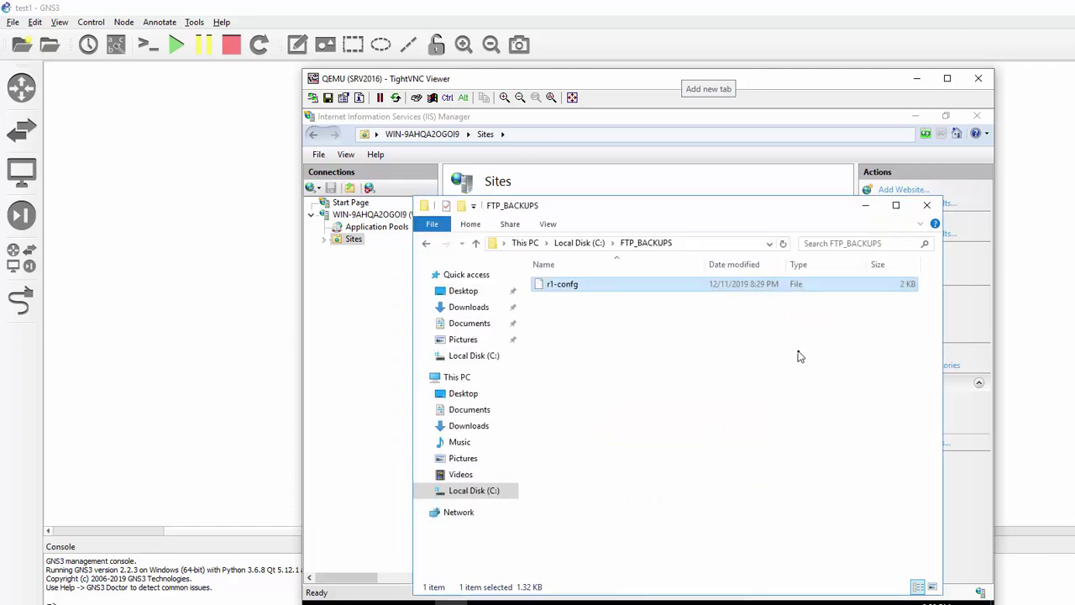